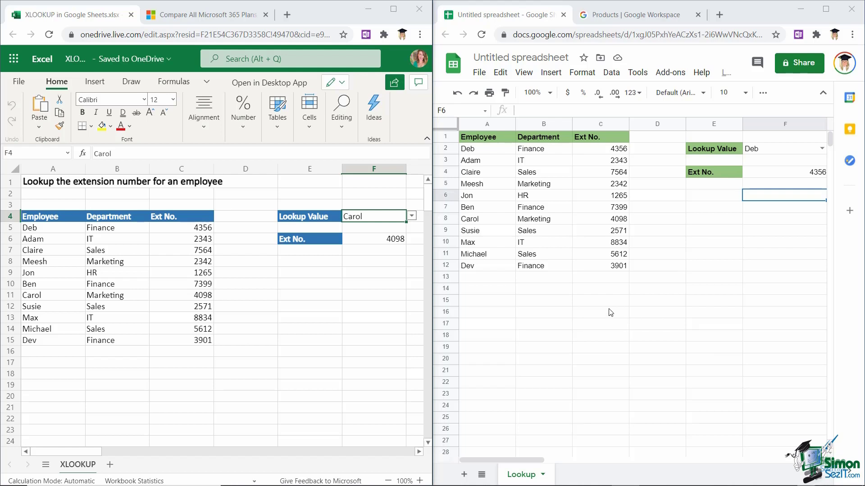
# Briefly show the desktop SUMIFS workbook, then minimize desktop Excel
pyautogui.click(405, 474)
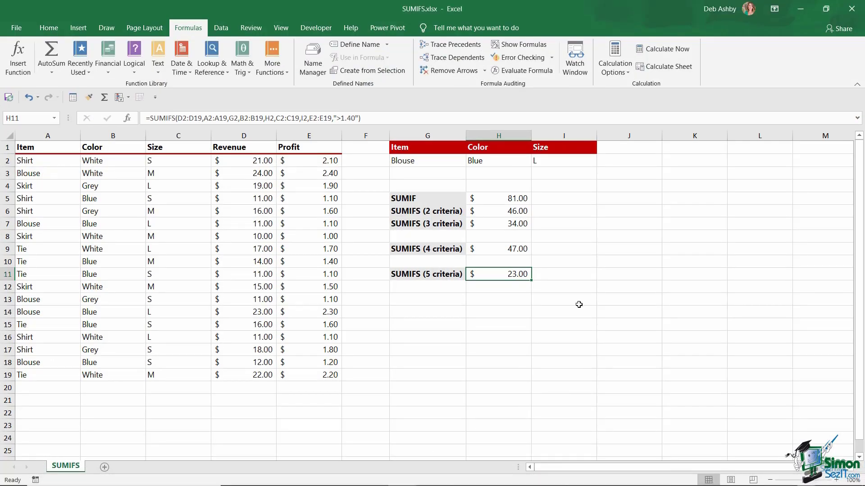
pyautogui.click(800, 9)
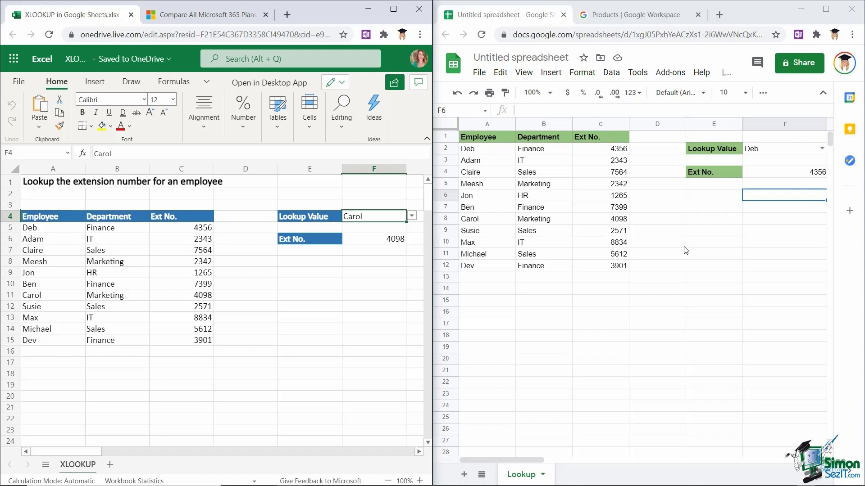
# Glance at the Microsoft 365 plans page, then snap the XLOOKUP workbook back to the left half
pyautogui.click(191, 14)
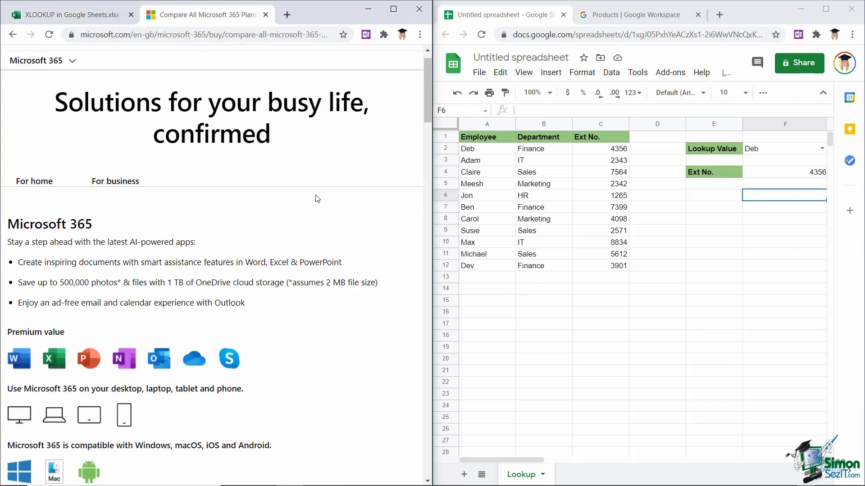
pyautogui.scroll(-2, 316, 198)
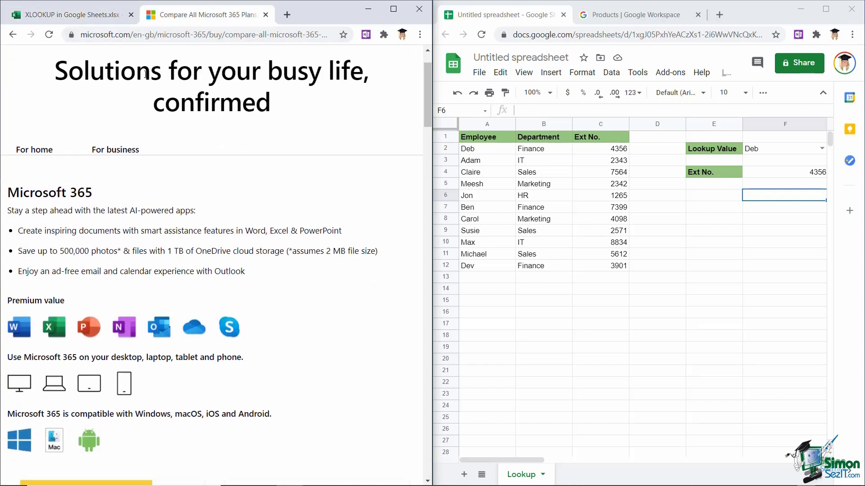
pyautogui.click(72, 14)
pyautogui.press('super+Up')
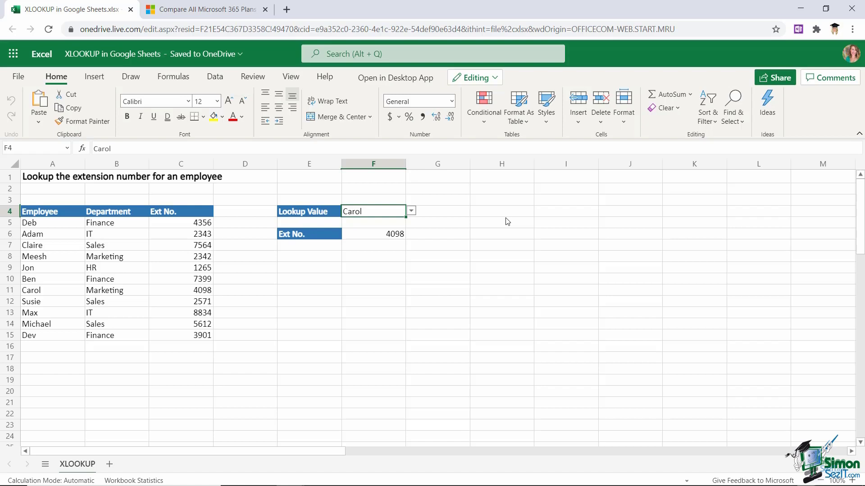
pyautogui.press('super+Left')
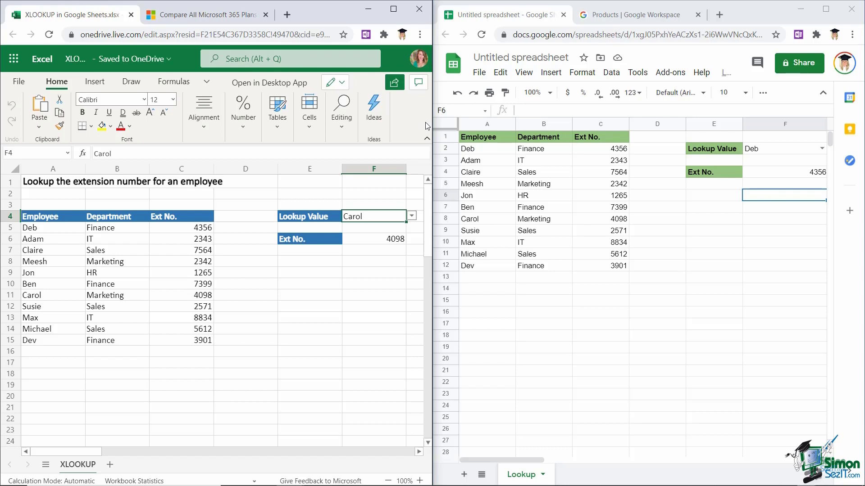
# Compare the Google Workspace products page with the Microsoft 365 Family and Personal pricing
pyautogui.click(714, 244)
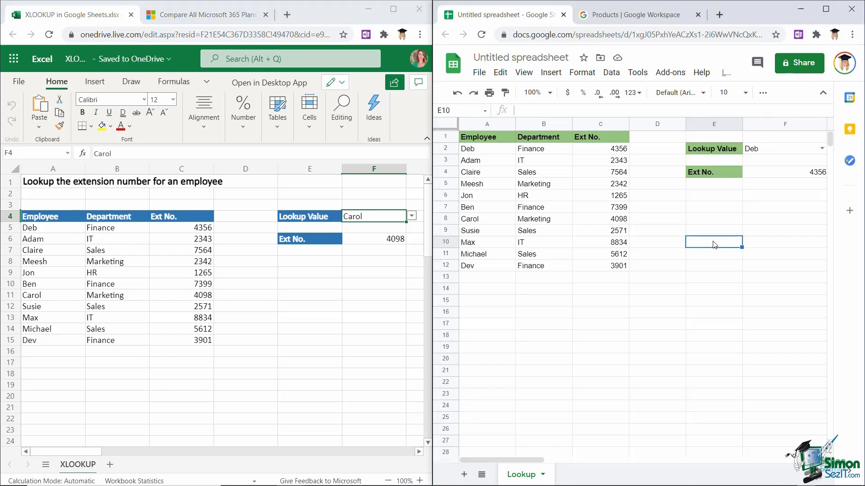
pyautogui.click(646, 15)
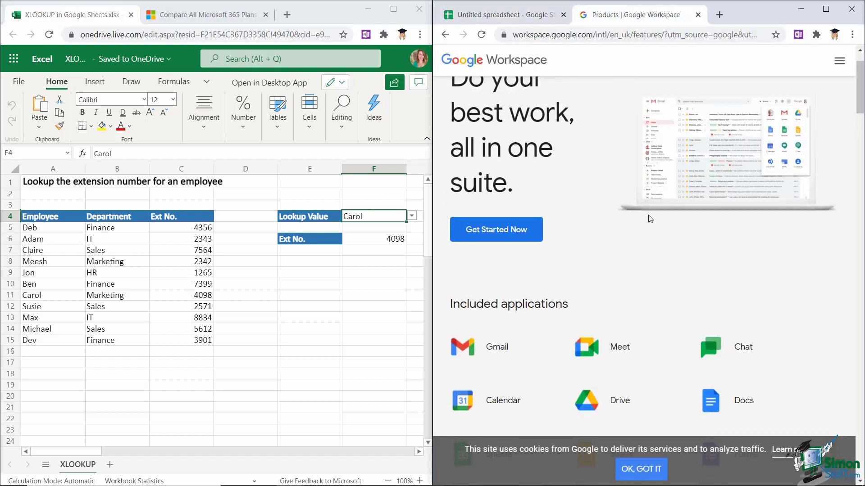
pyautogui.scroll(-2, 649, 218)
pyautogui.scroll(-2, 648, 219)
pyautogui.scroll(-1, 648, 219)
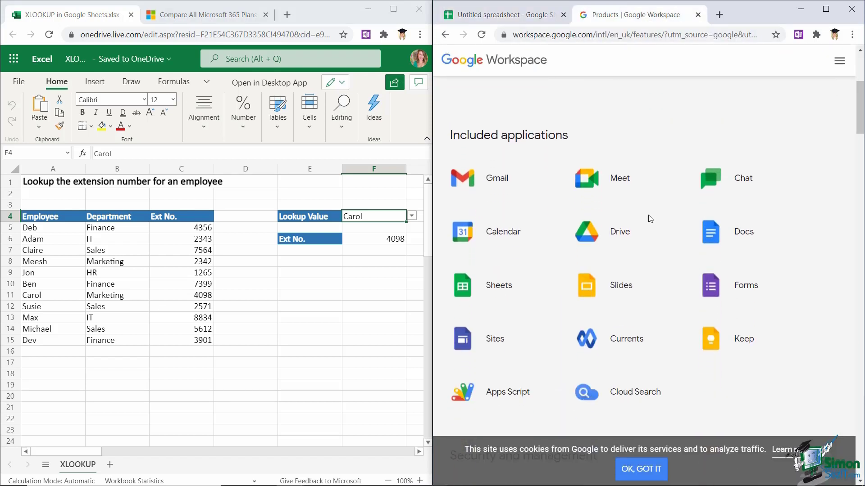
pyautogui.scroll(-1, 648, 218)
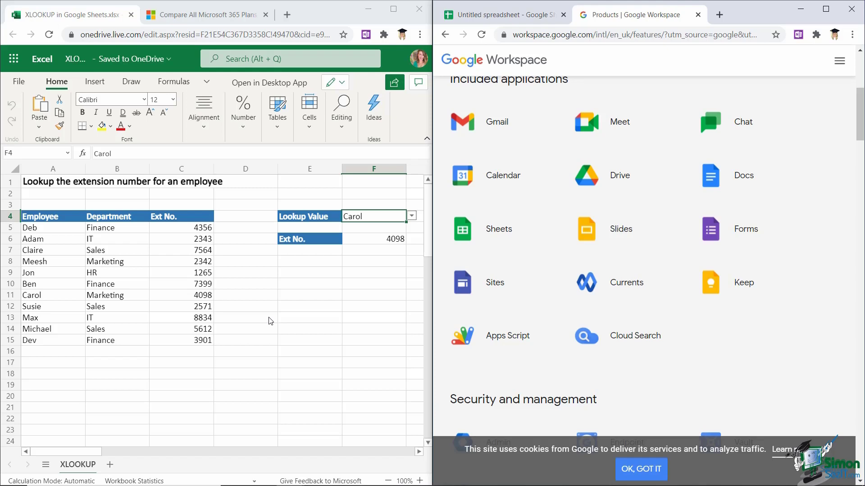
pyautogui.click(203, 14)
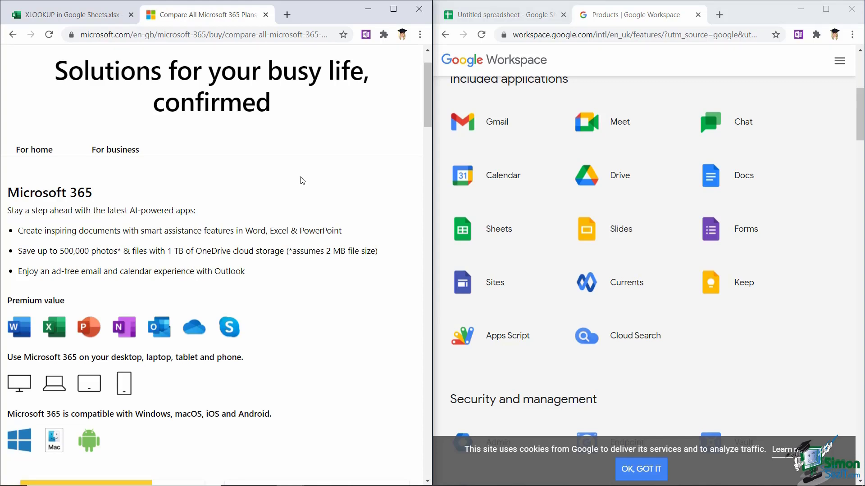
pyautogui.scroll(-4, 302, 181)
pyautogui.scroll(-4, 302, 181)
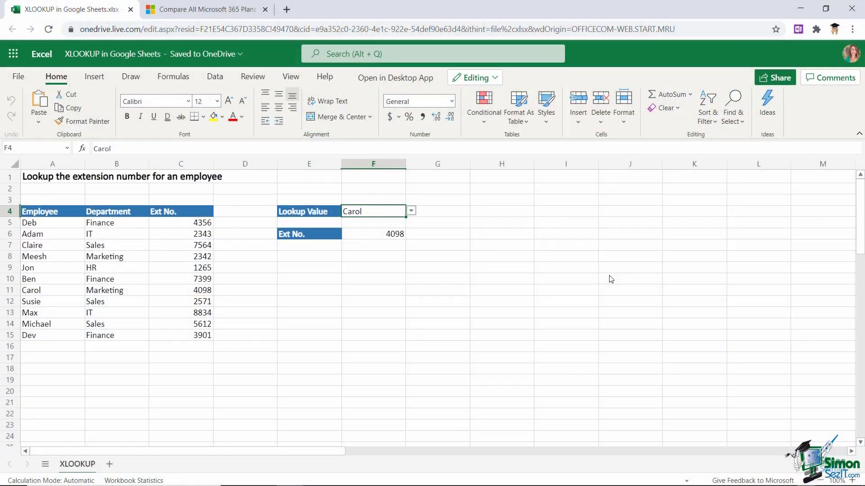
# Browse the Insert, Draw, Formulas and Data ribbon tabs, then return to Home
pyautogui.click(95, 78)
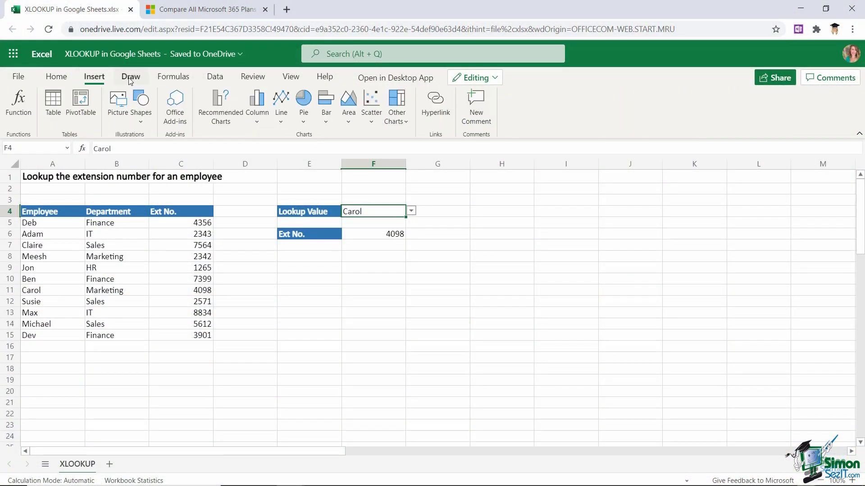
pyautogui.click(130, 77)
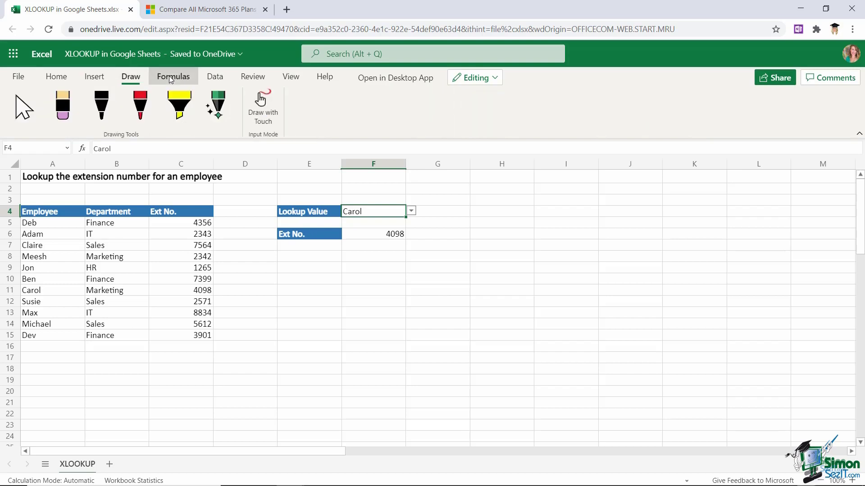
pyautogui.click(173, 77)
pyautogui.click(214, 76)
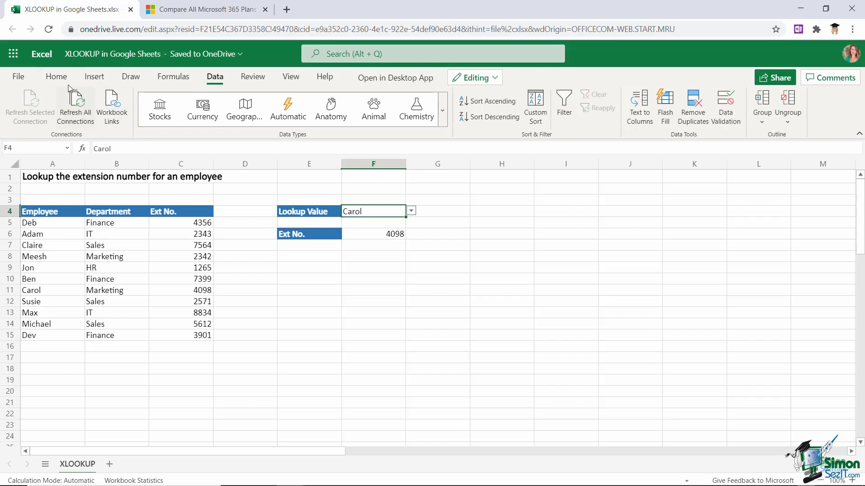
pyautogui.click(56, 76)
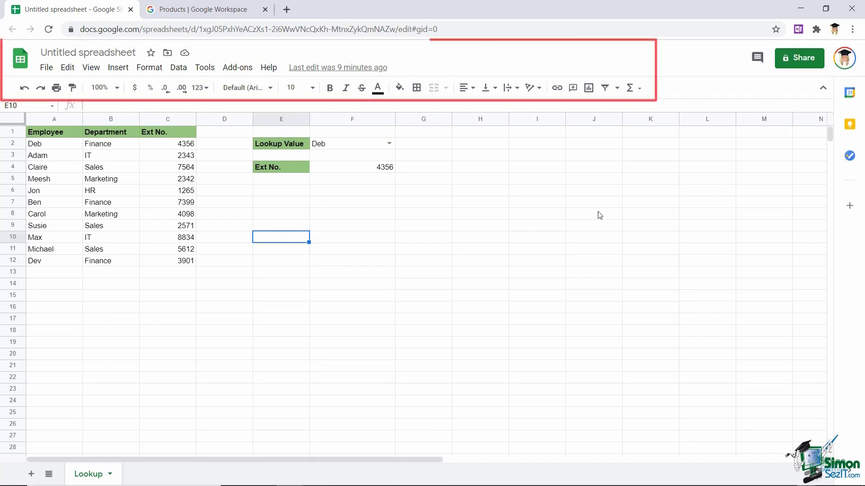
# Look through Google Sheets' Tools menu options, then dismiss the menu
pyautogui.click(203, 66)
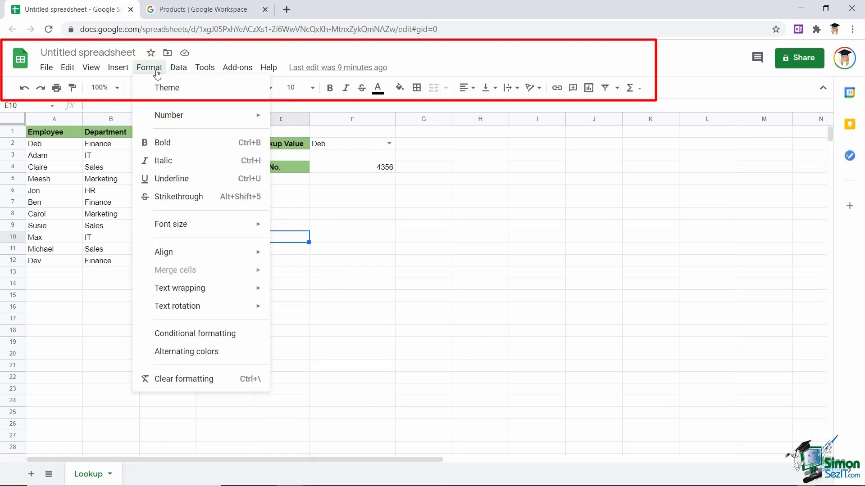
pyautogui.click(423, 178)
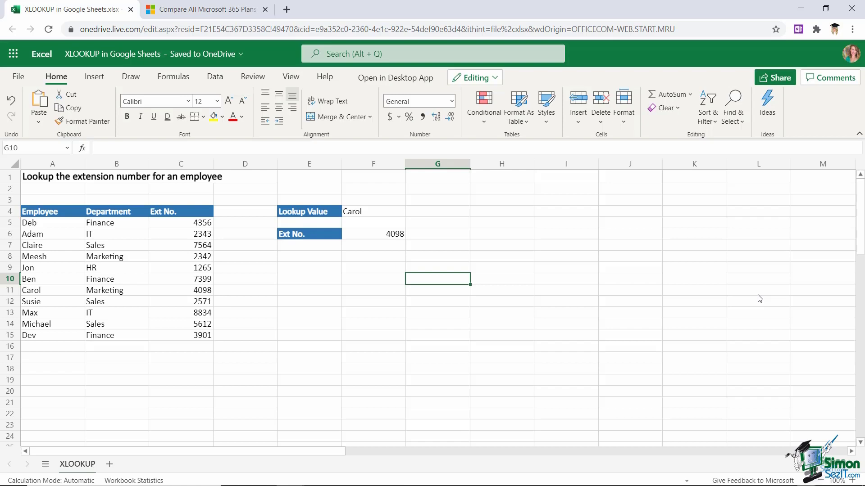
# From the F6 XLOOKUP result, list functions from the All category in Insert Function
pyautogui.click(374, 234)
pyautogui.click(83, 148)
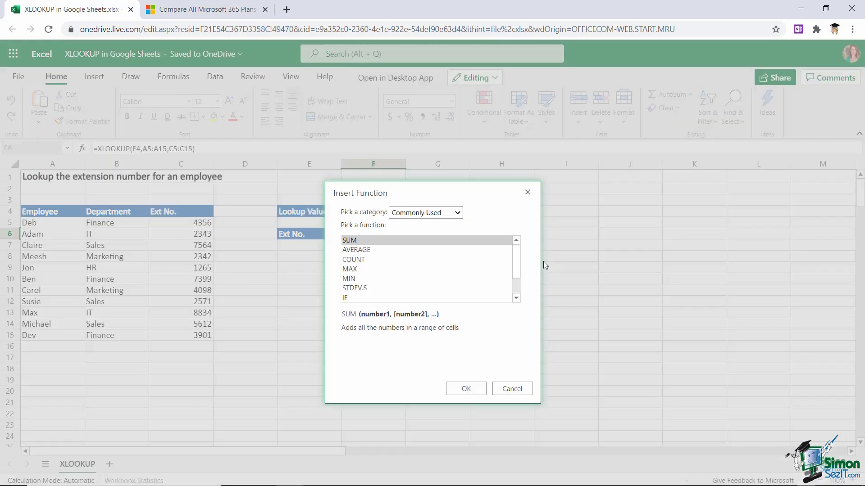
pyautogui.scroll(-2, 515, 262)
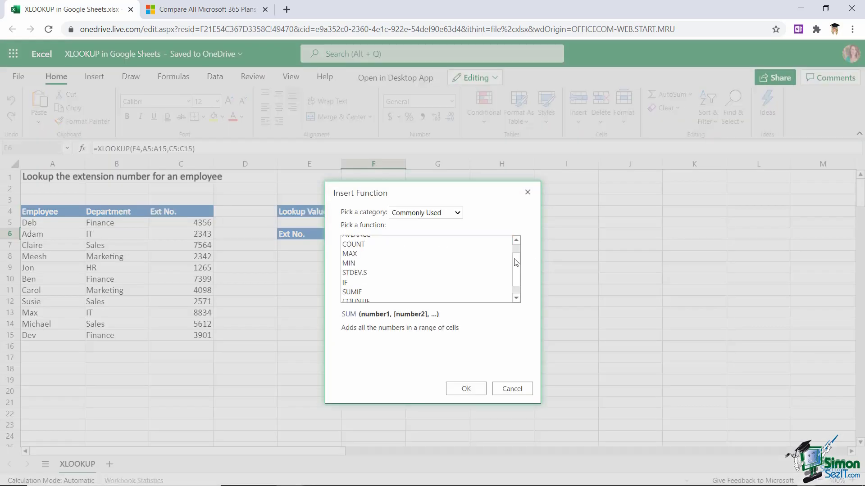
pyautogui.scroll(-1, 515, 262)
pyautogui.click(458, 213)
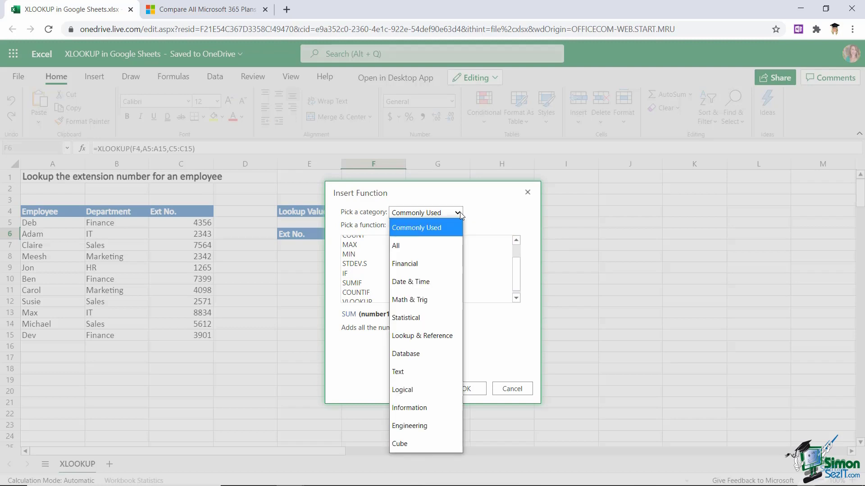
pyautogui.click(396, 246)
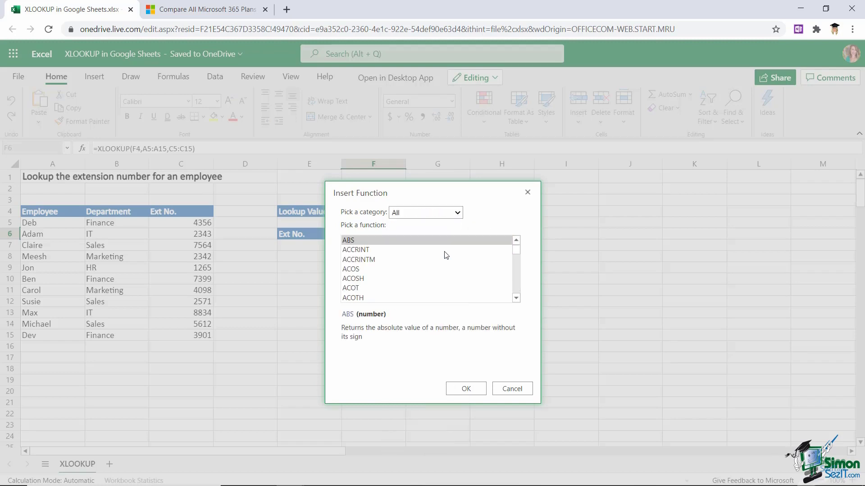
pyautogui.click(517, 254)
pyautogui.scroll(-10, 516, 257)
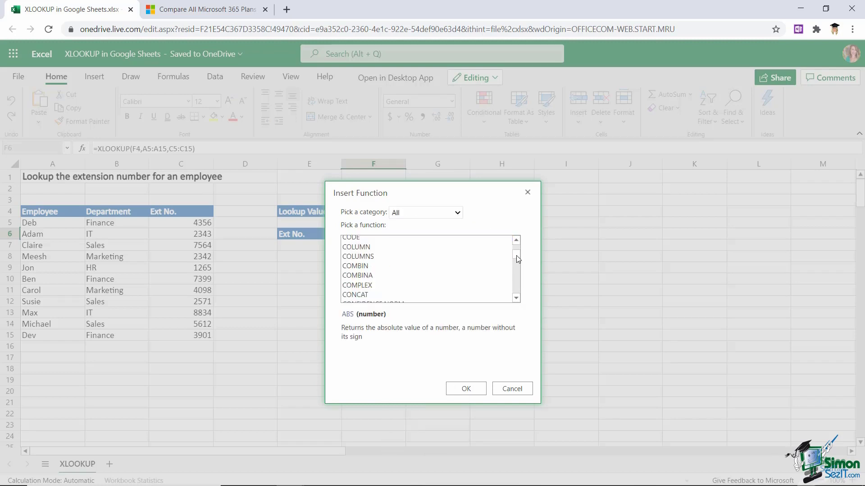
pyautogui.scroll(-5, 517, 257)
pyautogui.moveTo(516, 258); pyautogui.dragTo(515, 264)
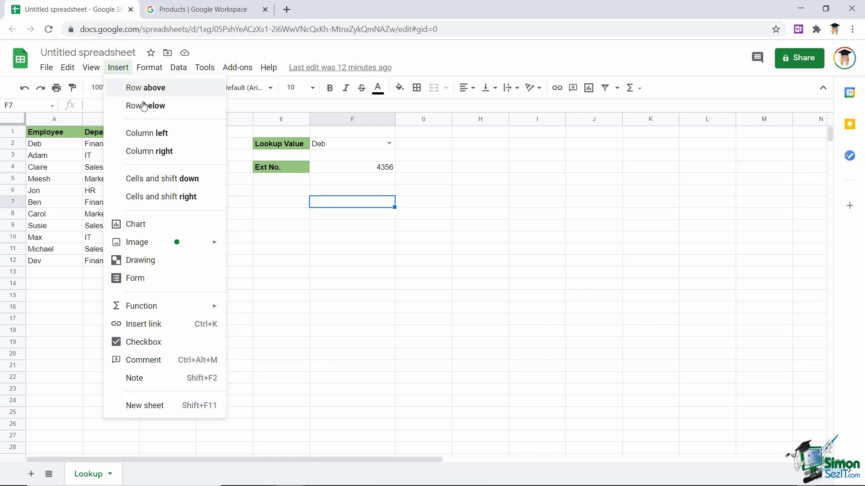
pyautogui.moveTo(142, 306)
pyautogui.moveTo(261, 283)
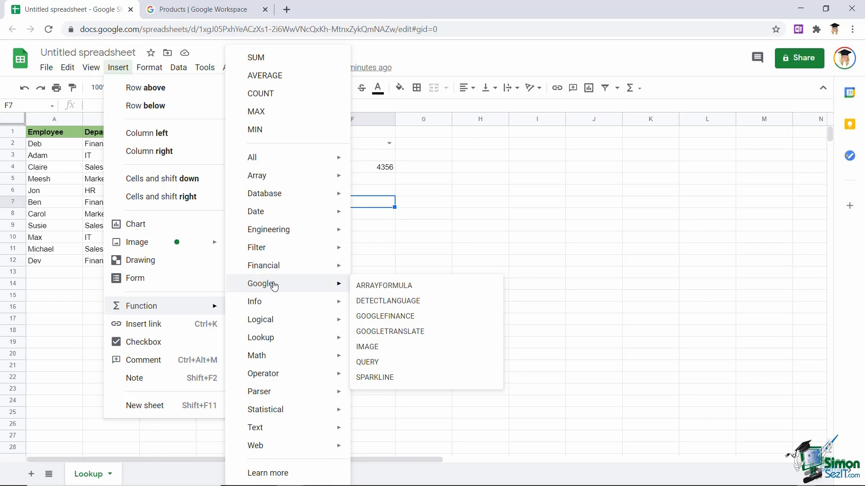
# Close the function list, select F7, and reveal F4's FILTER lookup formula
pyautogui.press('Escape')
pyautogui.click(358, 204)
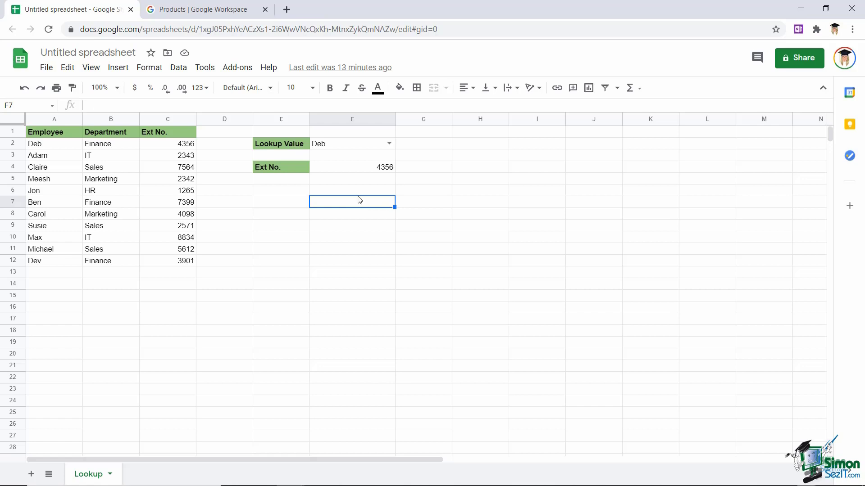
pyautogui.doubleClick(358, 166)
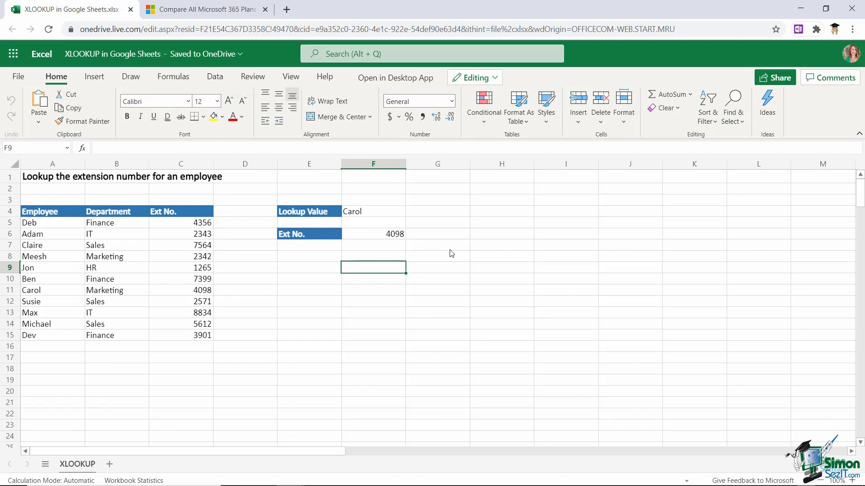
pyautogui.write('=SUM')
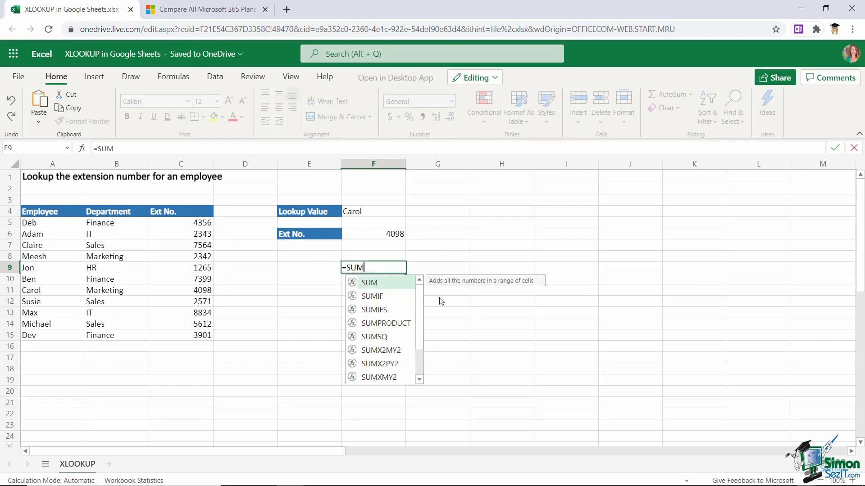
pyautogui.write('(2+')
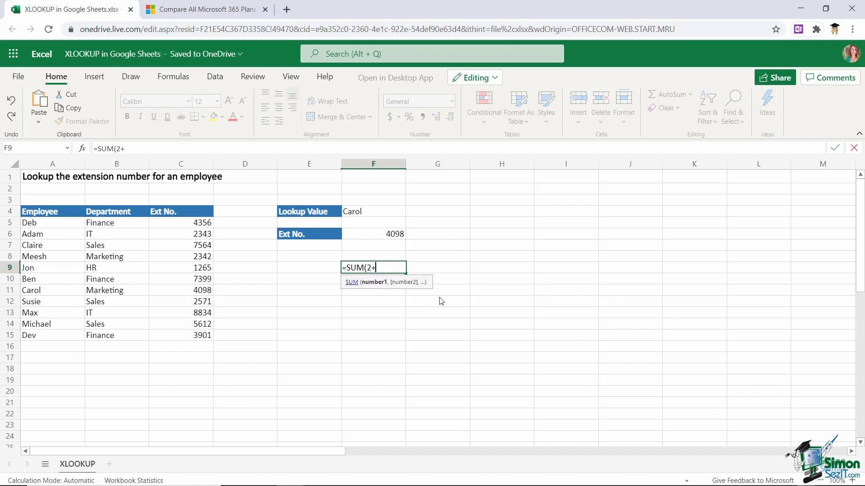
pyautogui.write('3)')
# Enter =SUM(2+2) in F9, shade it yellow, then switch to desktop Excel's SUMIFS workbook
pyautogui.press('BackSpace')
pyautogui.press('BackSpace')
pyautogui.write('2)')
pyautogui.press('Return')
pyautogui.click(380, 269)
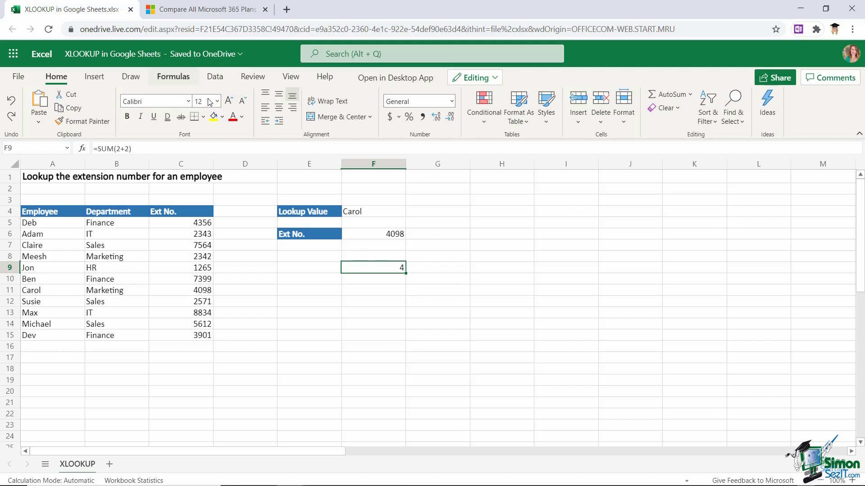
pyautogui.click(214, 118)
pyautogui.click(474, 305)
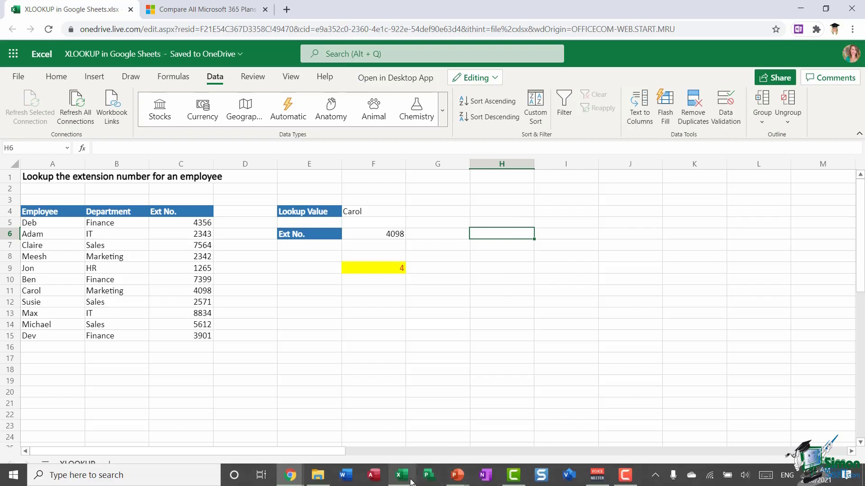
pyautogui.click(402, 475)
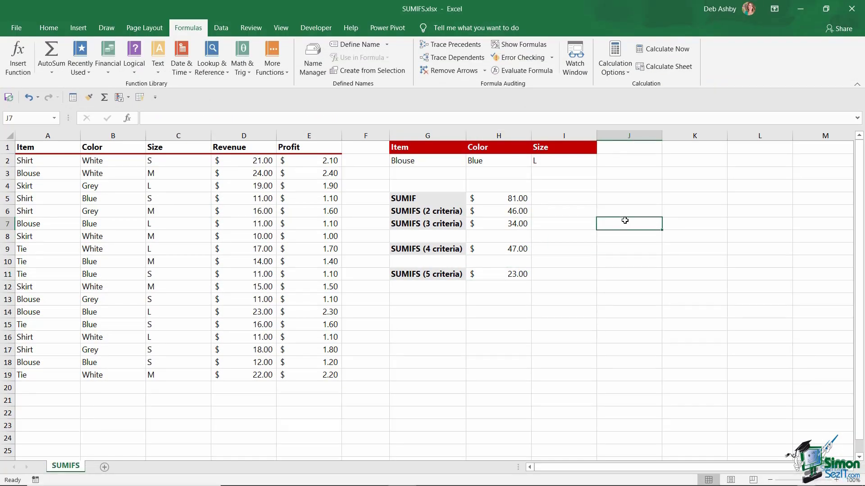
# Show the Home tab, then start Get Data From Workbook to preview SalesData
pyautogui.click(48, 28)
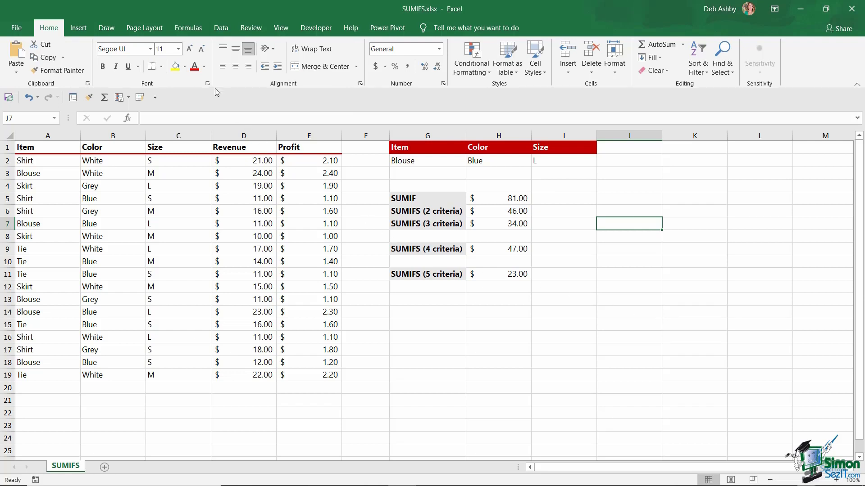
pyautogui.click(222, 28)
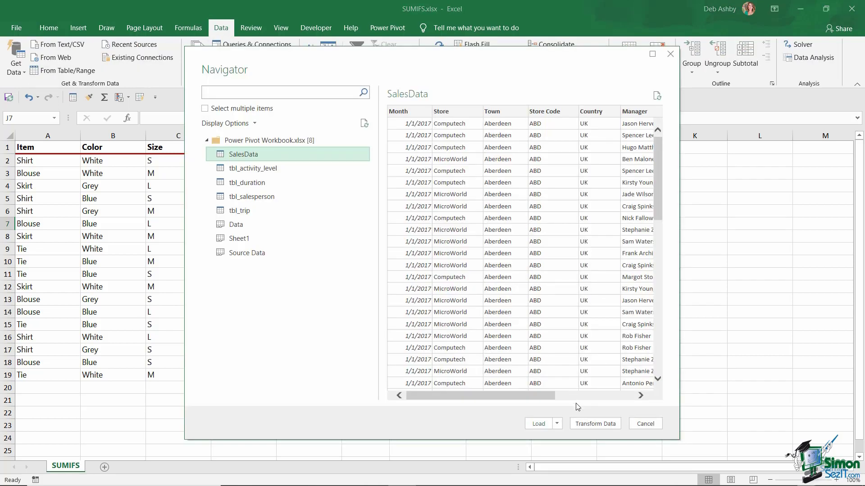
# Load the SalesData table into the Power Query Editor with Transform Data
pyautogui.click(594, 424)
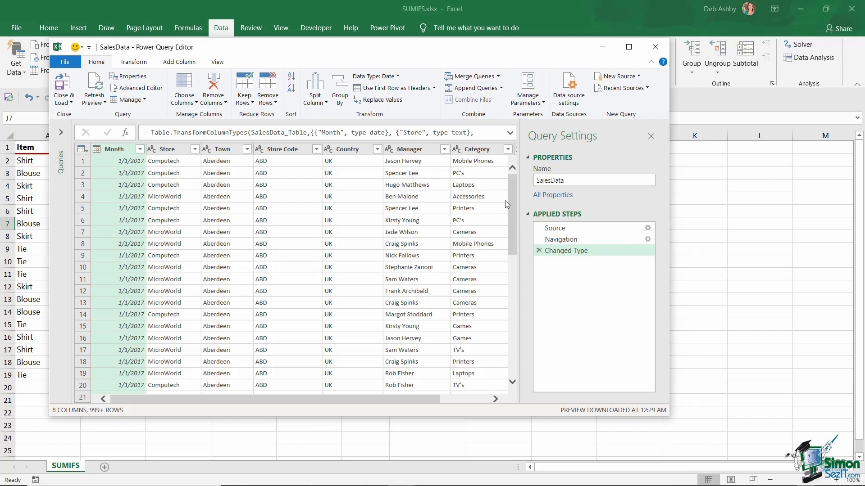
pyautogui.moveTo(514, 188); pyautogui.dragTo(517, 226)
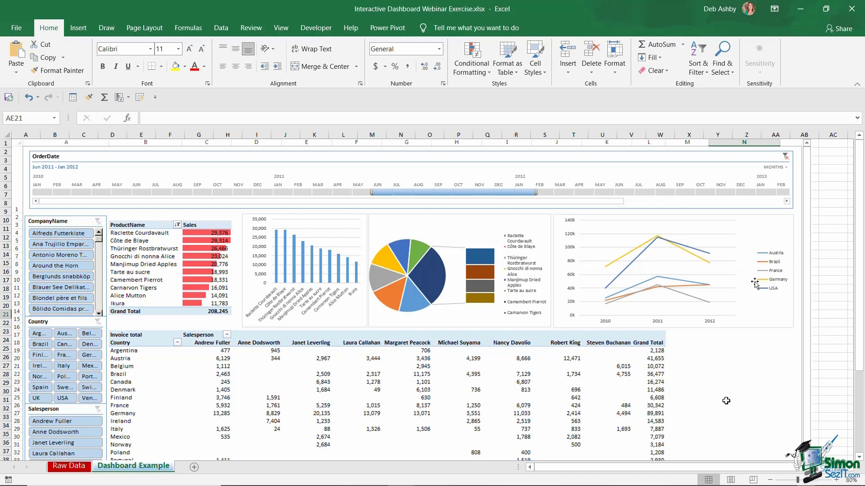
pyautogui.scroll(-3, 726, 401)
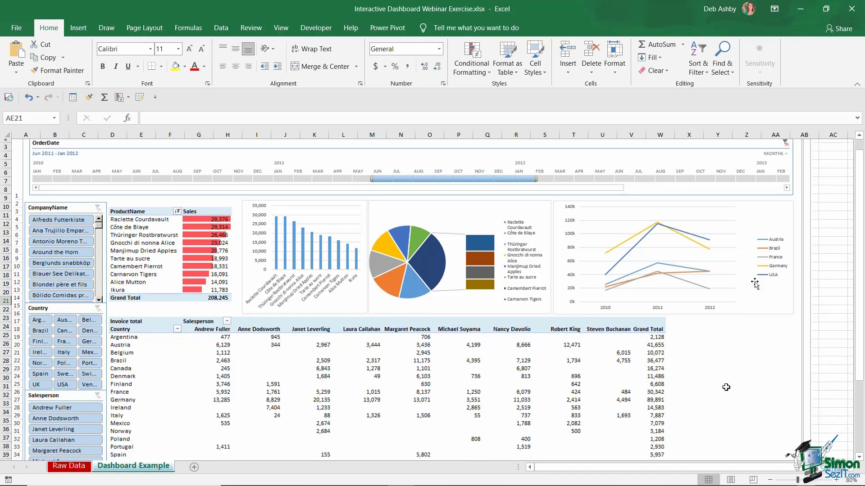
pyautogui.scroll(-3, 726, 402)
pyautogui.scroll(-3, 725, 324)
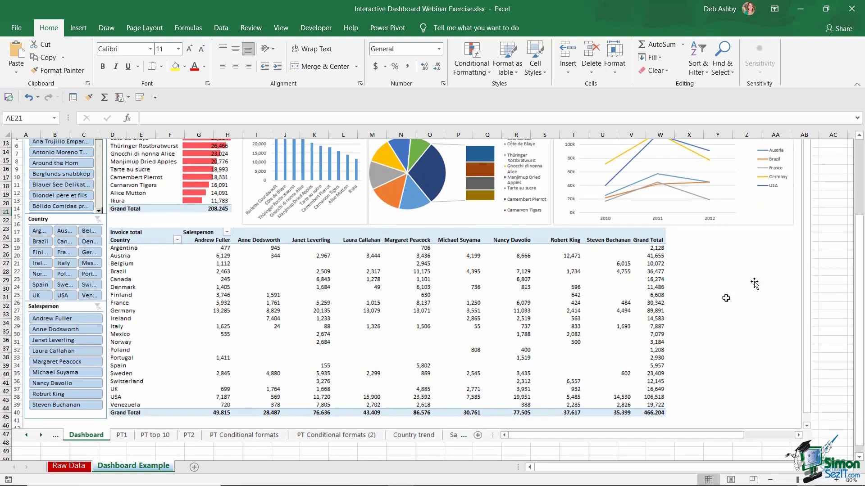
pyautogui.scroll(3, 726, 274)
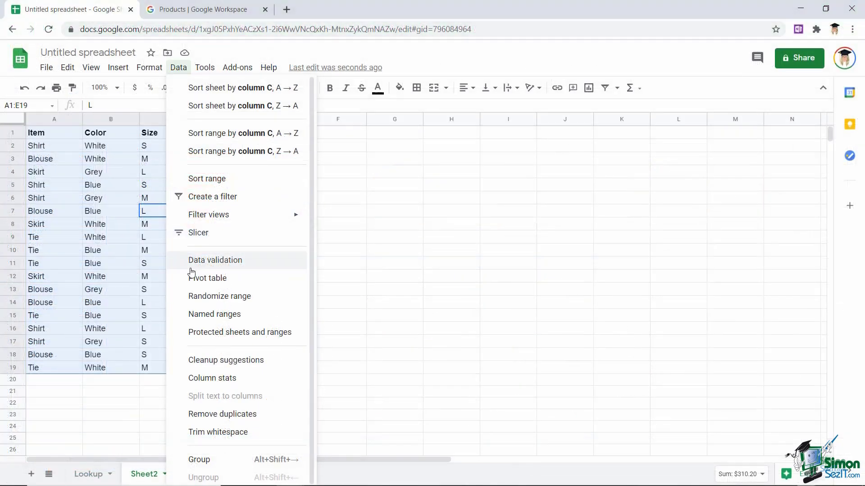
# Create a pivot table on a new sheet with Item as its rows
pyautogui.click(194, 278)
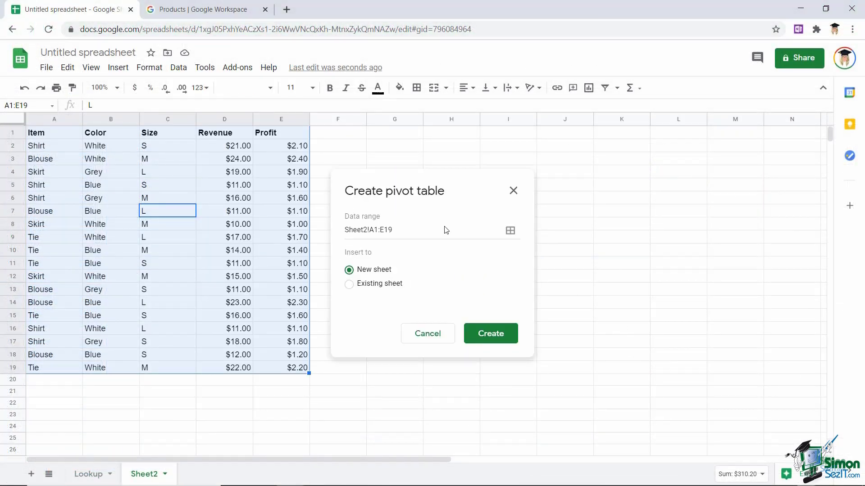
pyautogui.click(490, 334)
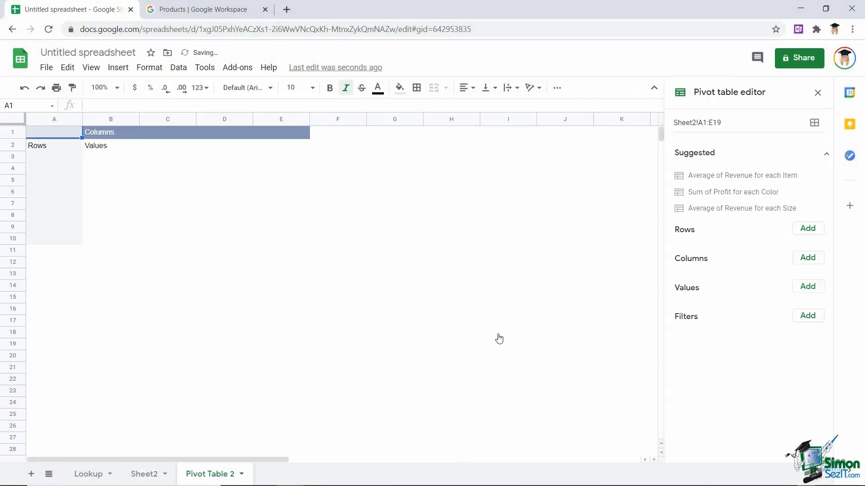
pyautogui.click(808, 229)
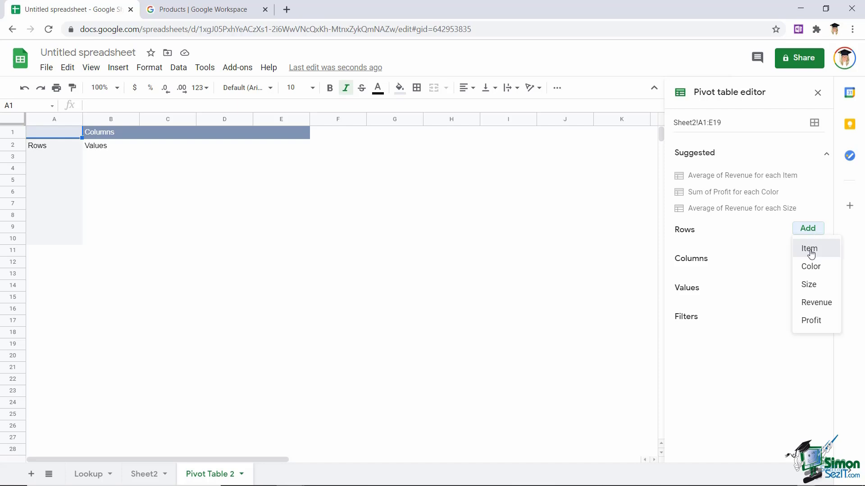
pyautogui.click(808, 247)
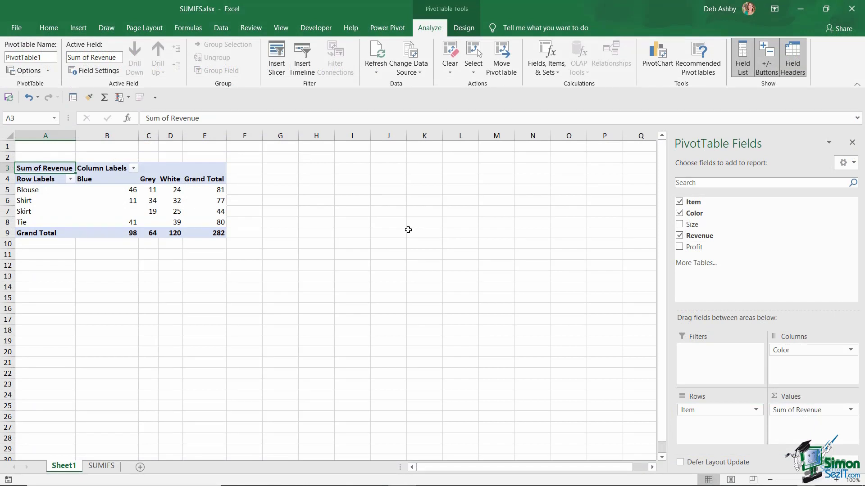
pyautogui.click(377, 72)
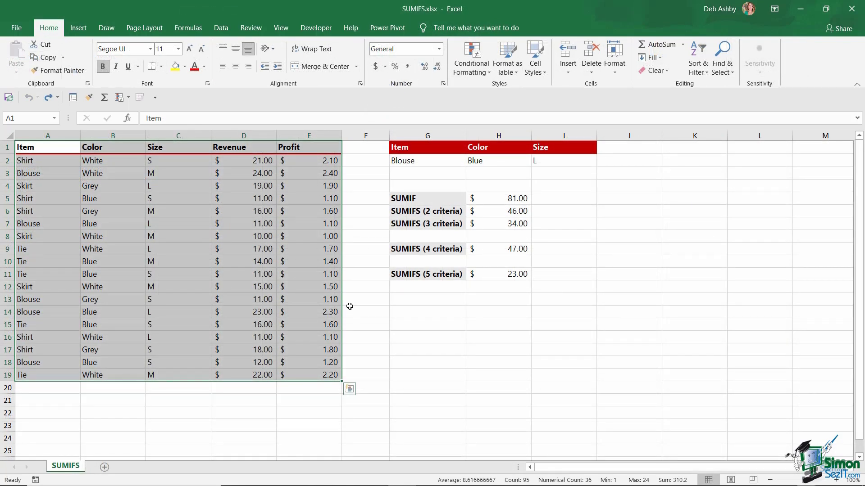
# Convert the sales data into a table with headers named SalesData
pyautogui.hotkey('ctrl', 't')
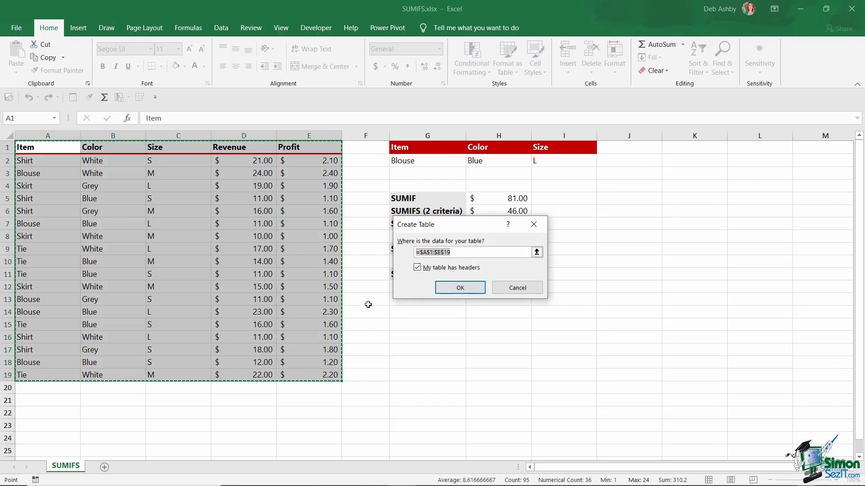
pyautogui.press('Return')
pyautogui.doubleClick(27, 57)
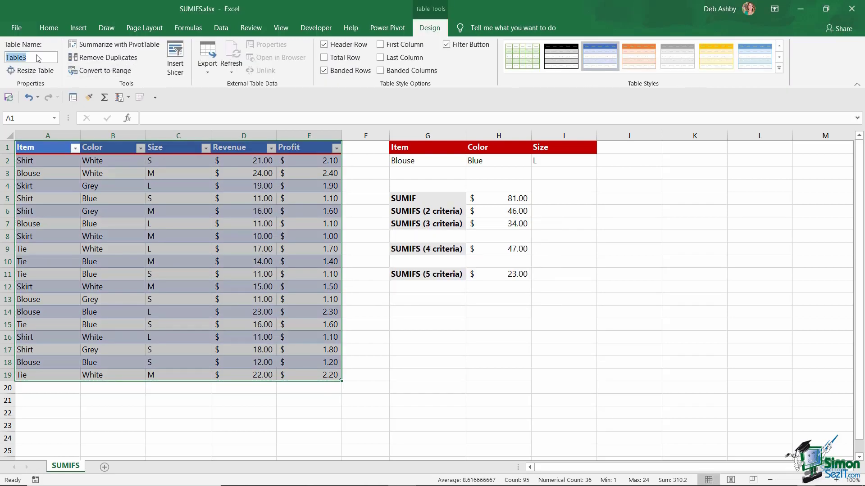
pyautogui.write('SalesData')
pyautogui.press('Return')
# Extend the SalesData table with four more Tie rows down to row 23
pyautogui.click(63, 387)
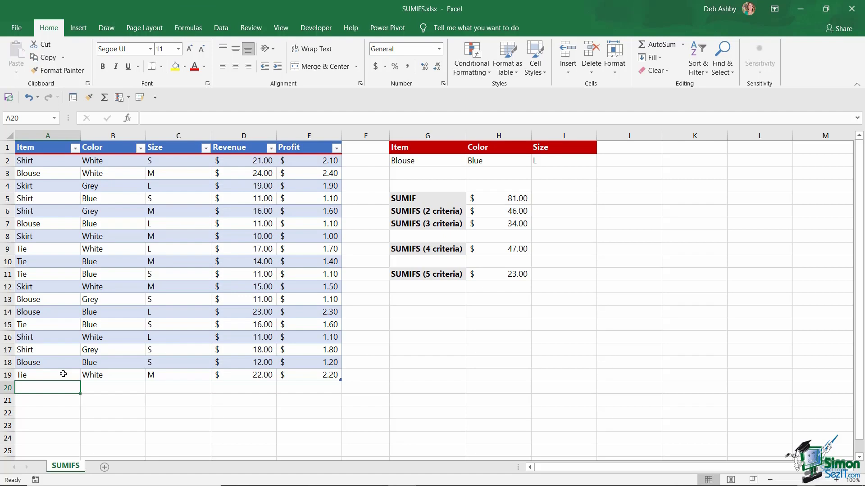
pyautogui.moveTo(63, 374)
pyautogui.mouseDown()
pyautogui.moveTo(331, 376)
pyautogui.moveTo(340, 429)
pyautogui.mouseUp()
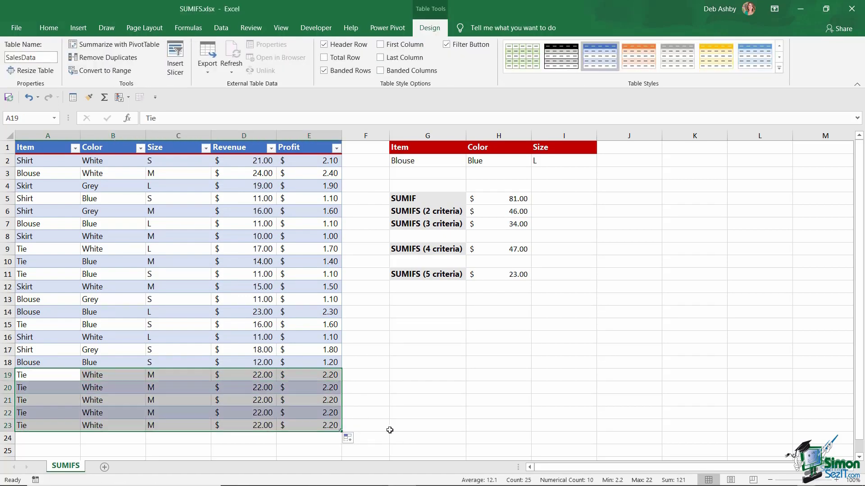
pyautogui.click(428, 416)
# Deselect the extended SalesData table by clicking an empty cell
pyautogui.click(243, 401)
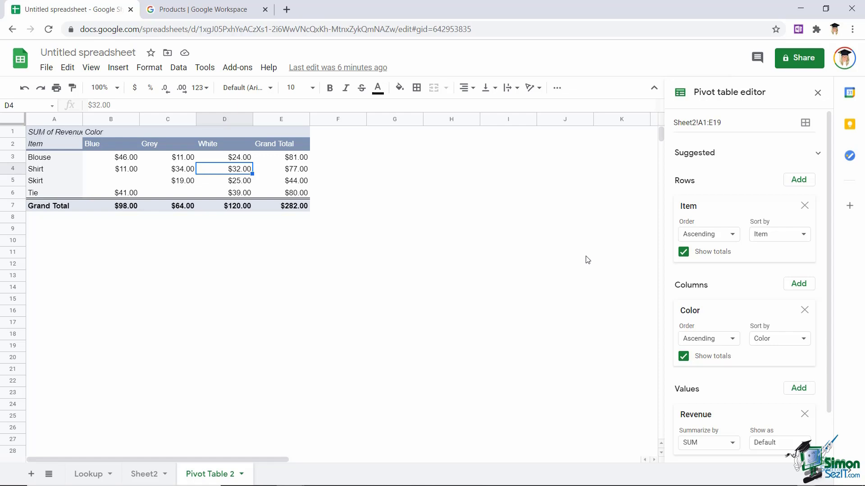
# Share the unnamed spreadsheet with the reviewer and send a review request message
pyautogui.click(798, 62)
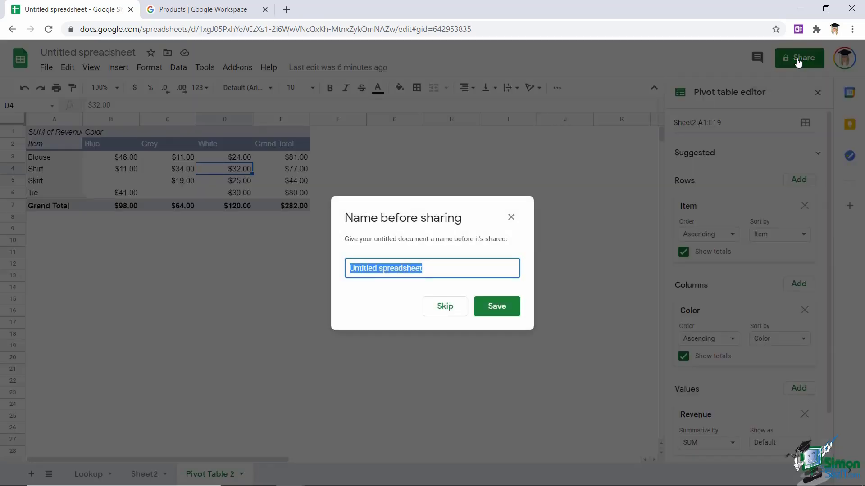
pyautogui.click(496, 306)
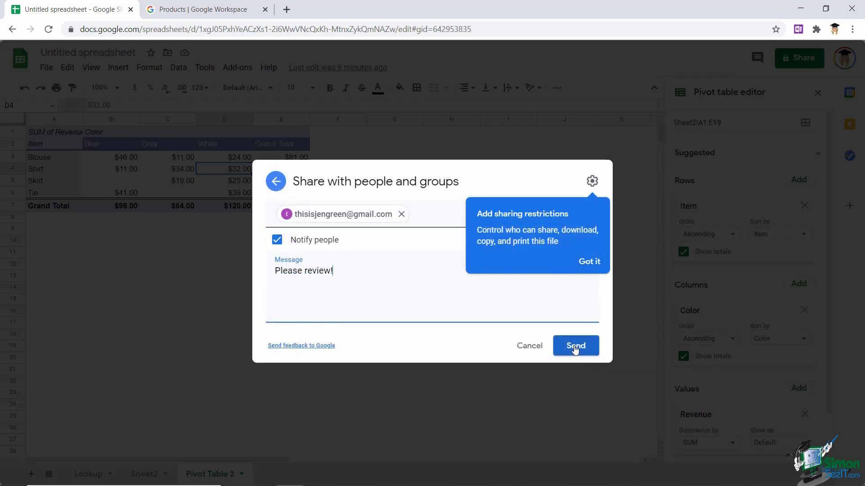
pyautogui.click(576, 346)
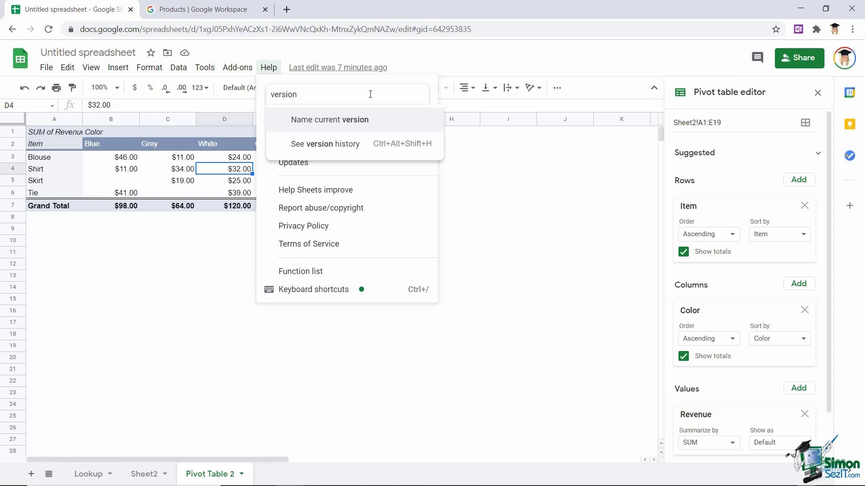
# Choose See version history for the spreadsheet from the Help search
pyautogui.click(323, 143)
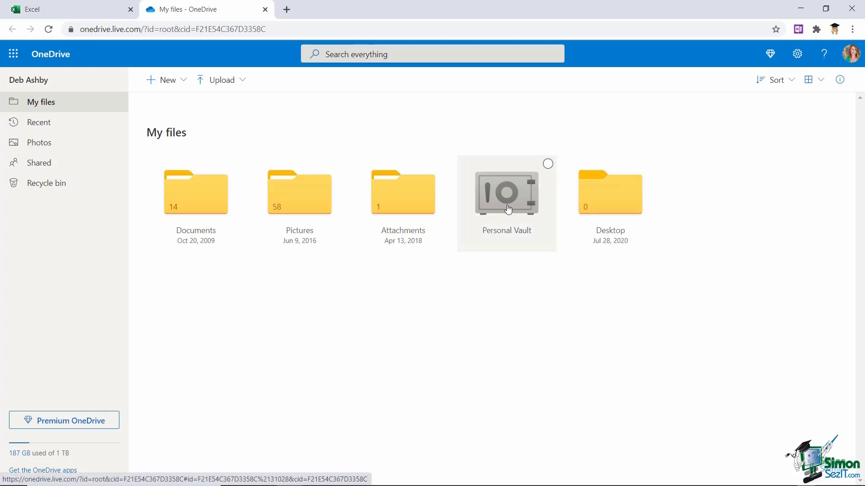
# Open the Personal Vault tile on the OneDrive My files page
pyautogui.click(507, 208)
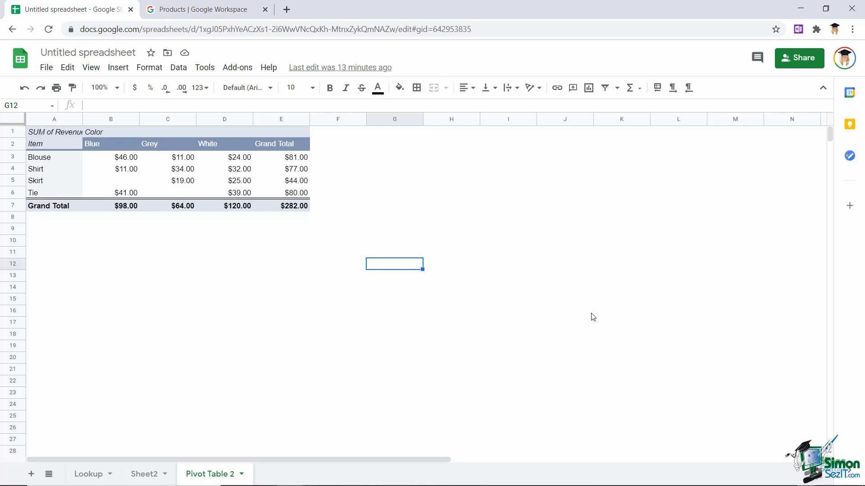
# Click a cell on the Google Sheets revenue pivot sheet
pyautogui.click(534, 277)
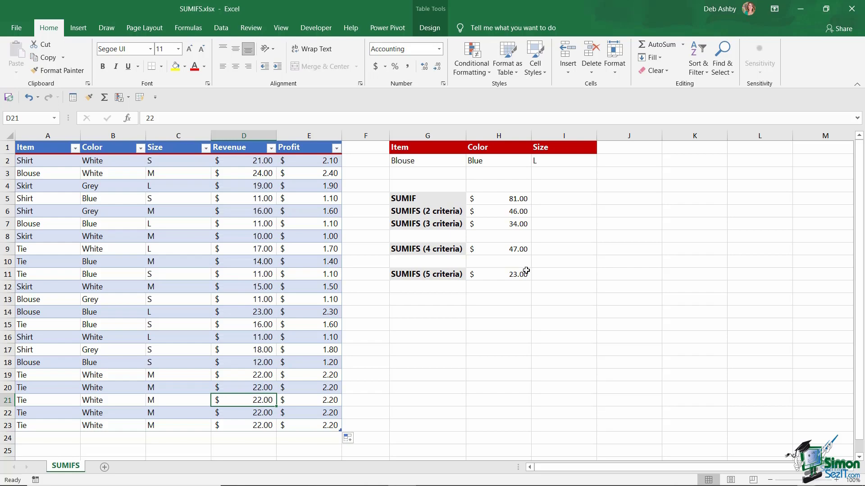
# Browse the Quick Access Toolbar command list, then open Excel Options
pyautogui.click(251, 28)
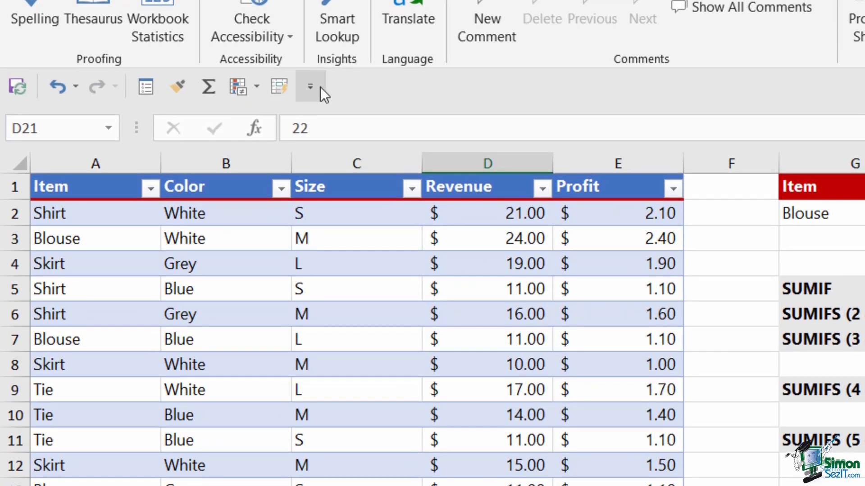
pyautogui.click(315, 88)
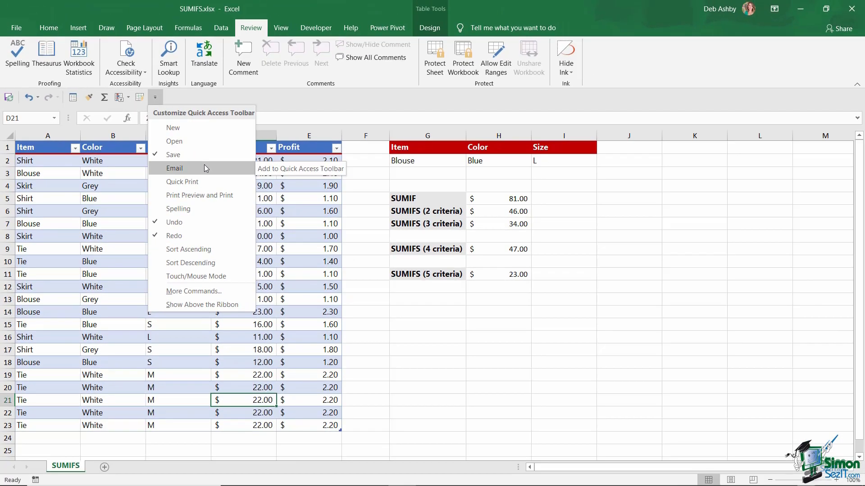
pyautogui.press('Escape')
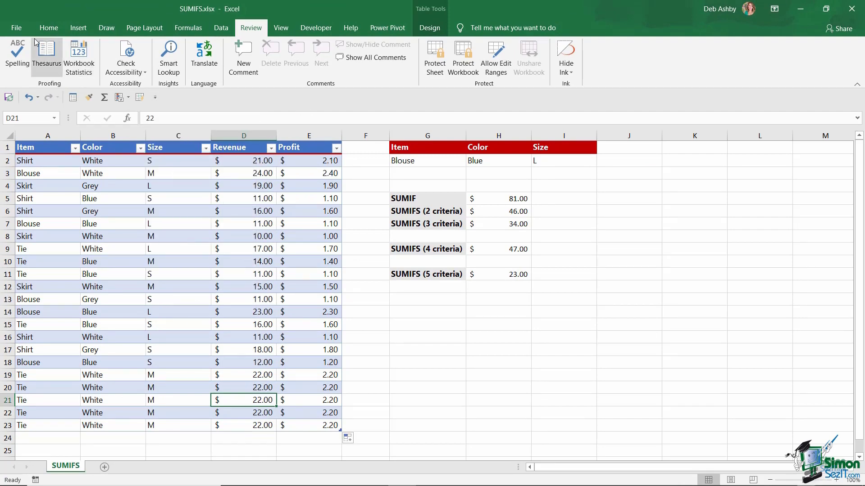
pyautogui.click(16, 27)
pyautogui.click(31, 463)
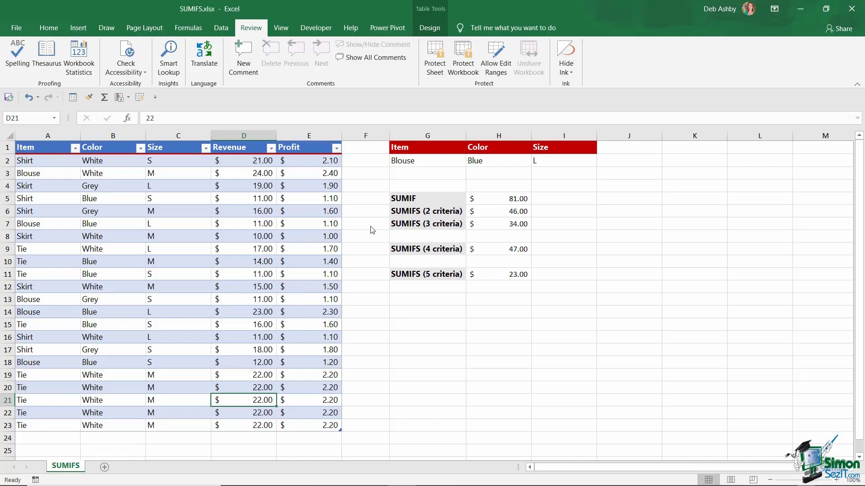